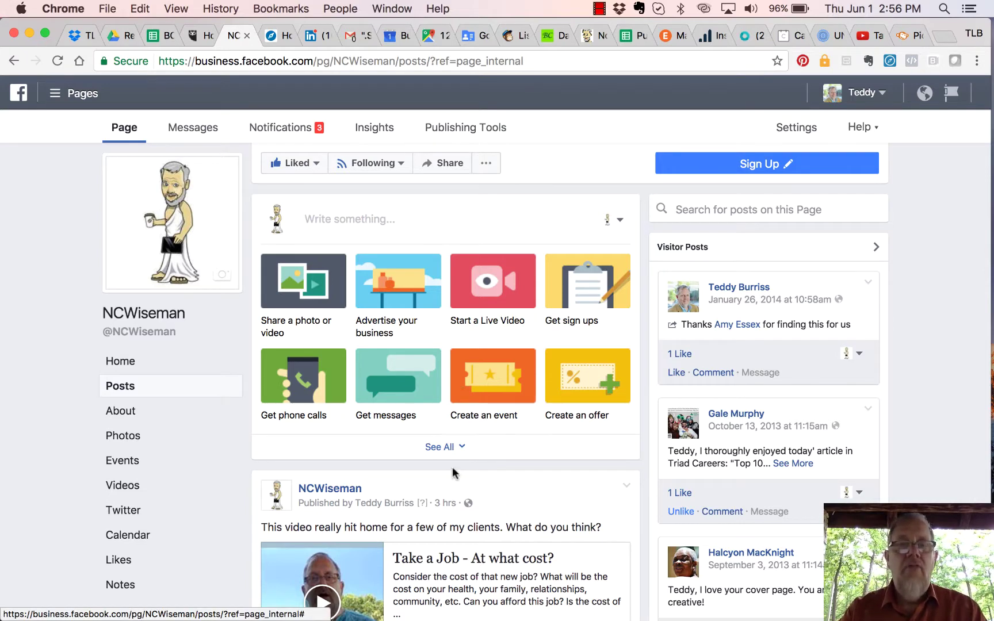
Step: Scroll through the NCWiseman page's posts before going to the Lazy Lyon Sewing Specialist page
scroll(453, 471, down, 2)
scroll(452, 472, down, 2)
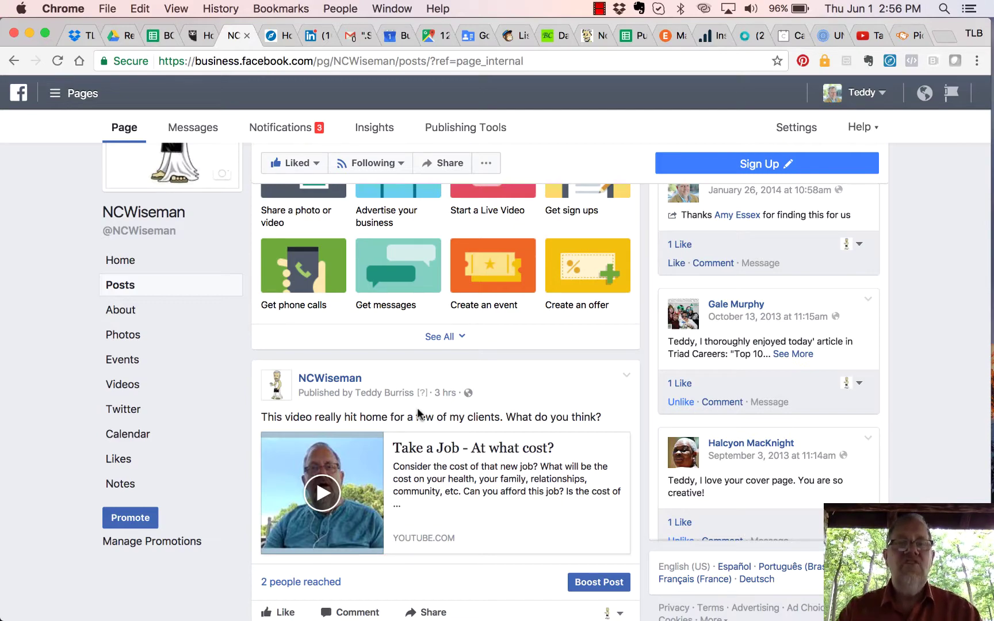
scroll(179, 282, up, 2)
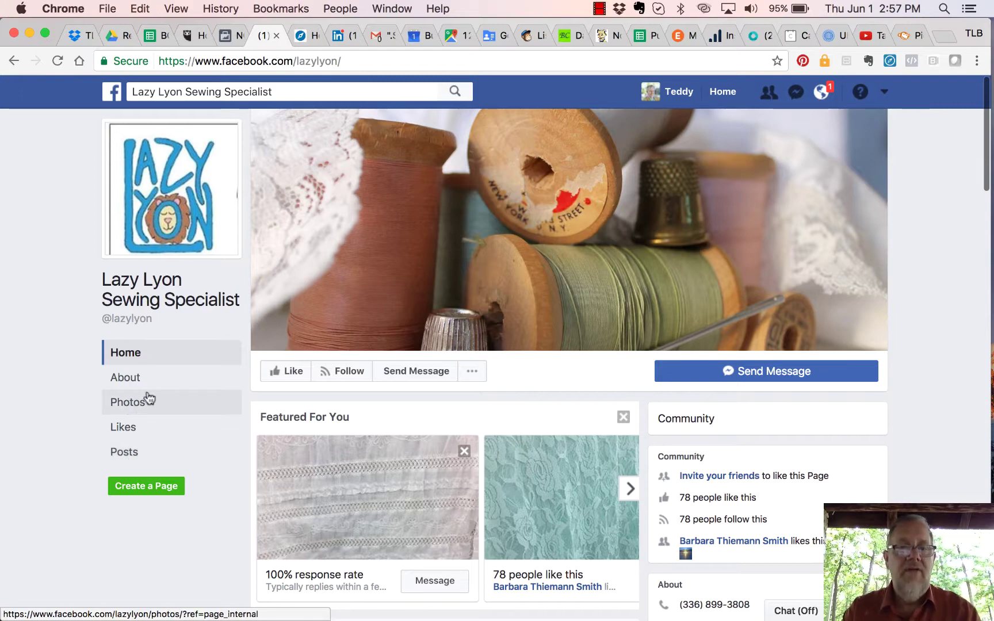
Step: Browse the Lazy Lyon Sewing Specialist page's content before moving to The Budd Group's page
scroll(417, 533, down, 2)
scroll(418, 531, down, 6)
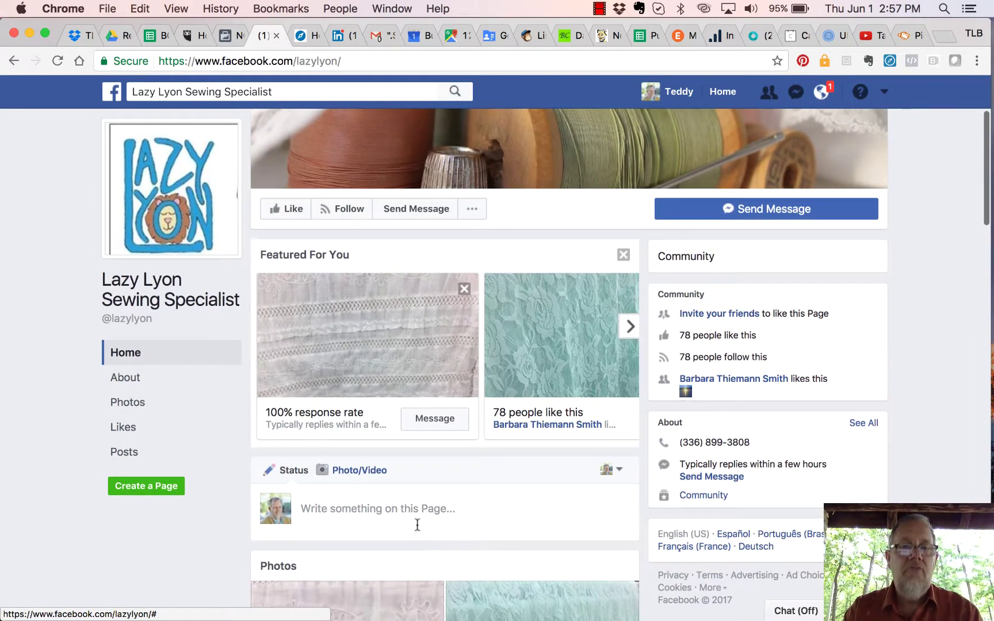
scroll(418, 531, down, 13)
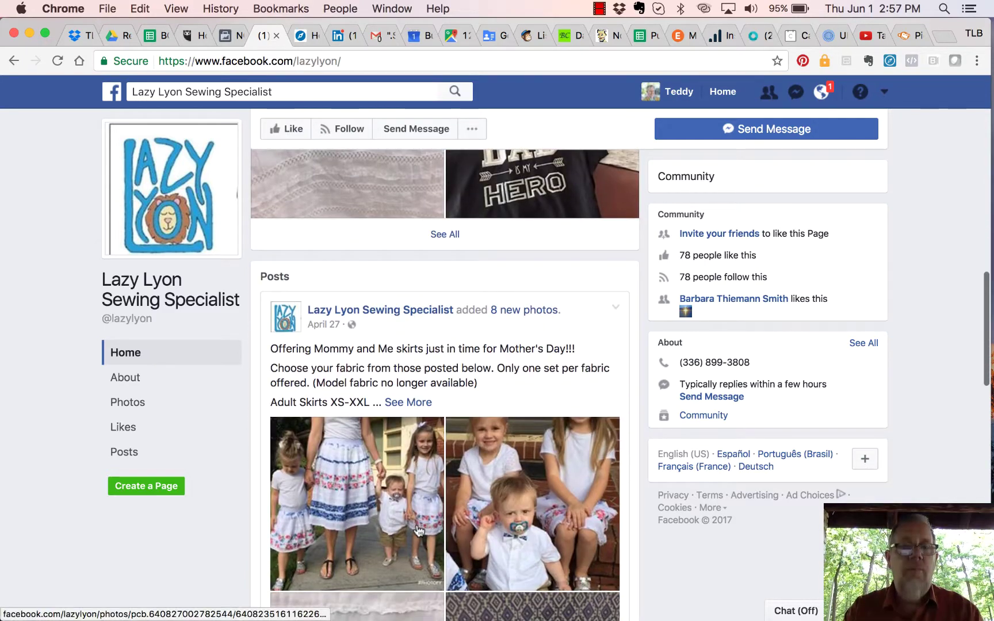
scroll(419, 530, up, 6)
scroll(416, 523, down, 4)
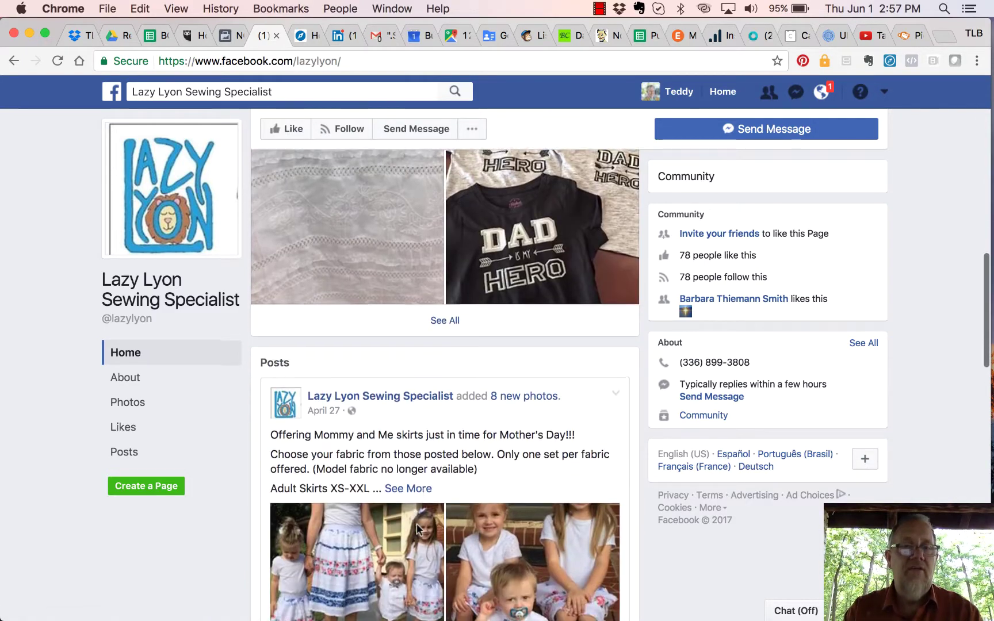
scroll(417, 524, down, 4)
scroll(416, 524, down, 1)
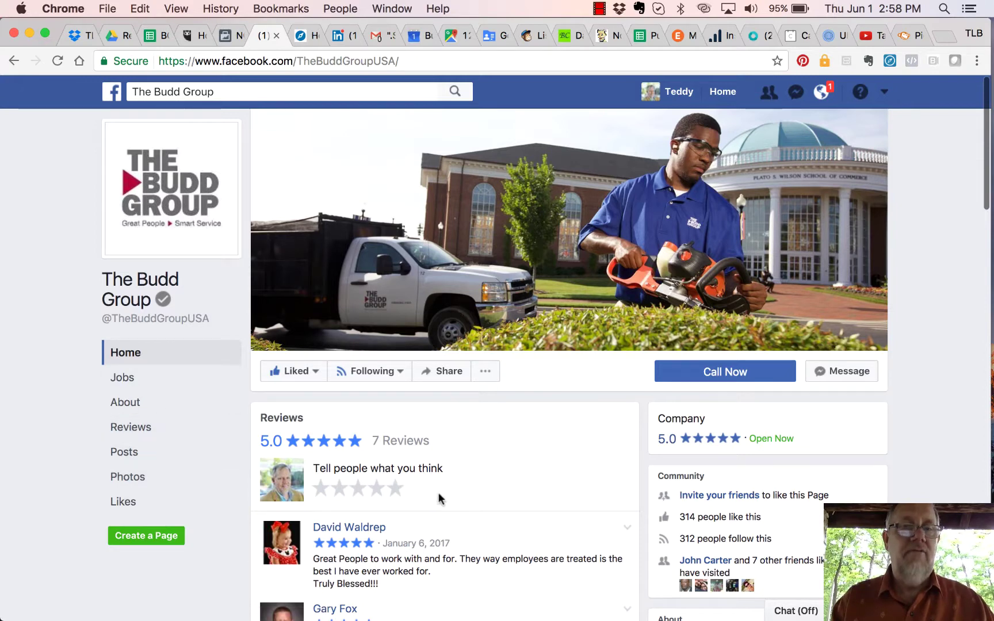
Step: Look over The Budd Group's reviews and posts, then start a search for Skyline Landscaping
scroll(438, 498, down, 5)
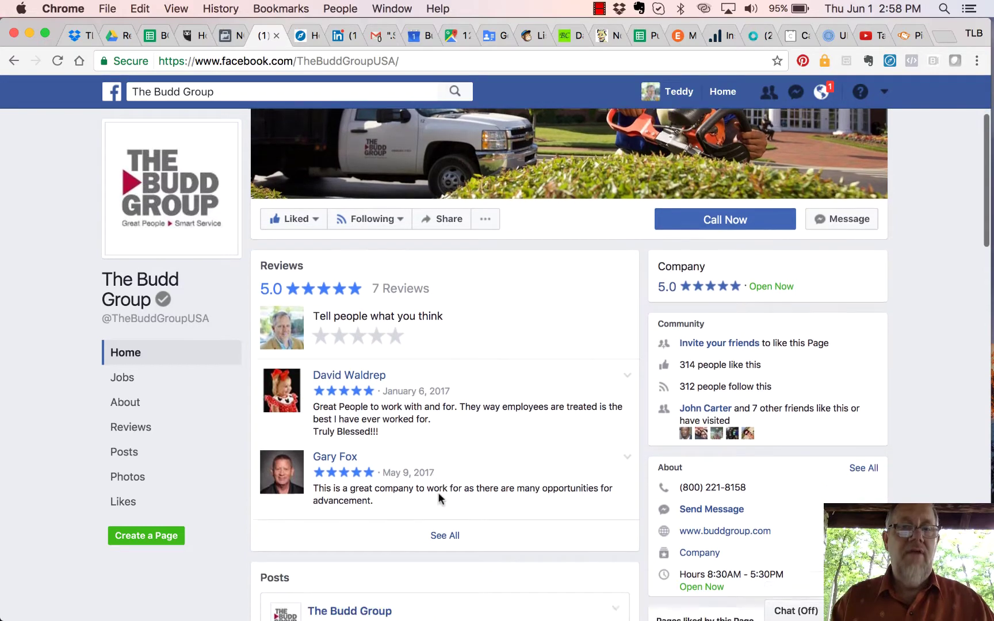
scroll(438, 498, down, 10)
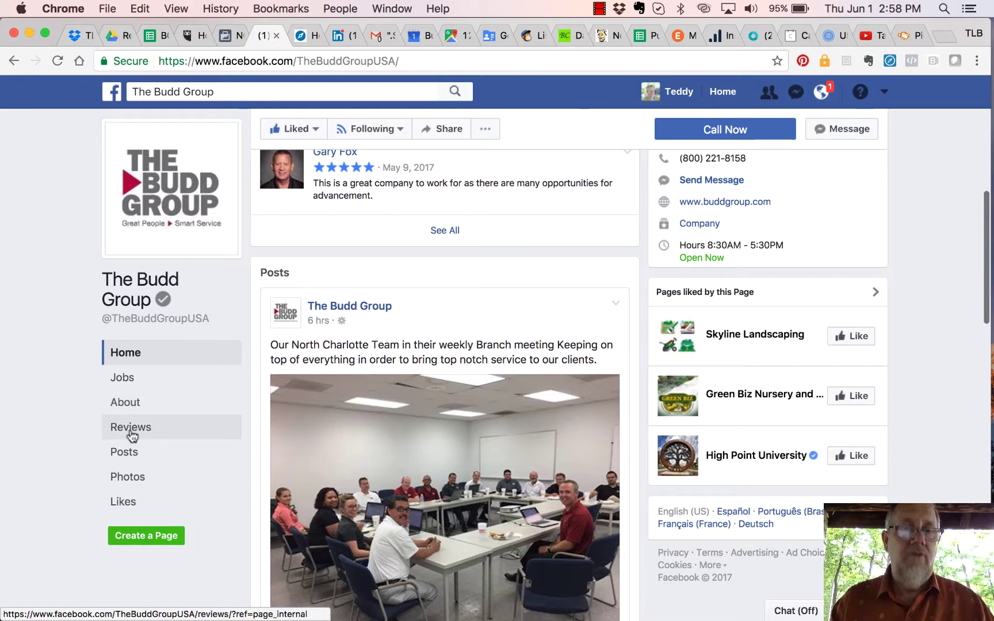
scroll(345, 403, down, 3)
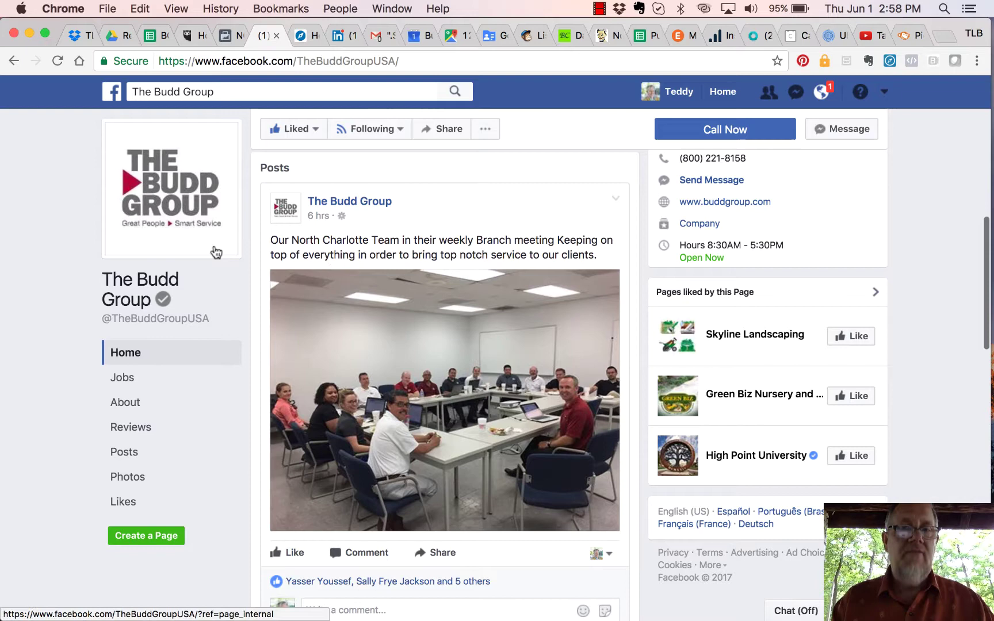
click(251, 94)
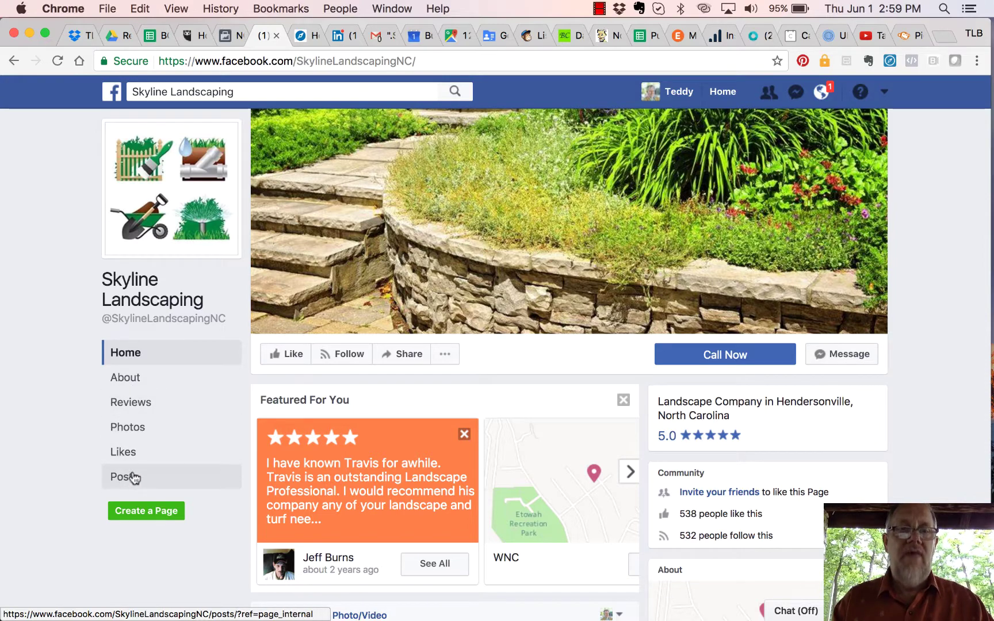
scroll(338, 465, down, 5)
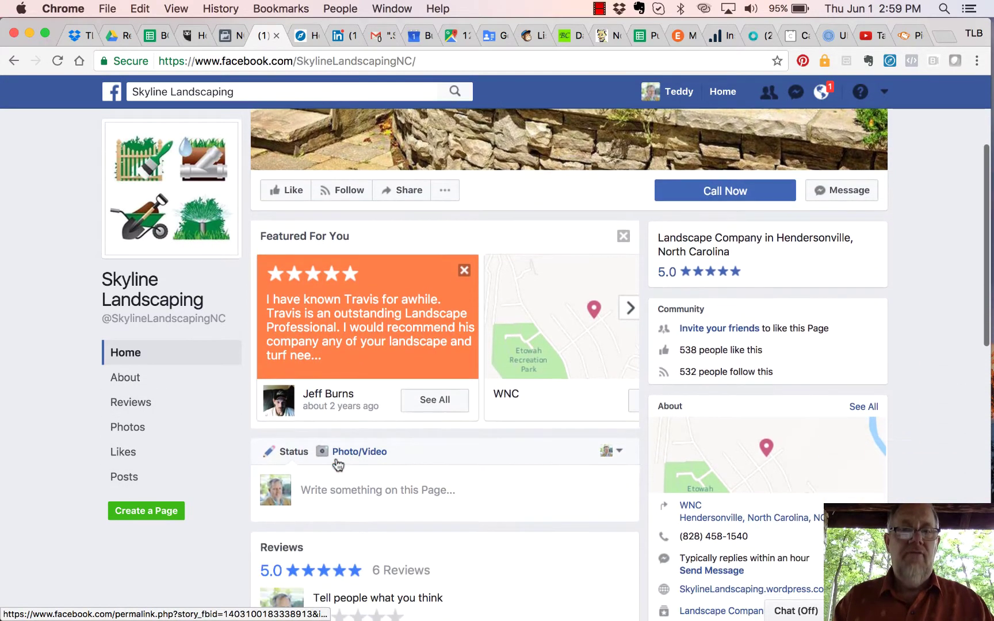
scroll(338, 464, down, 5)
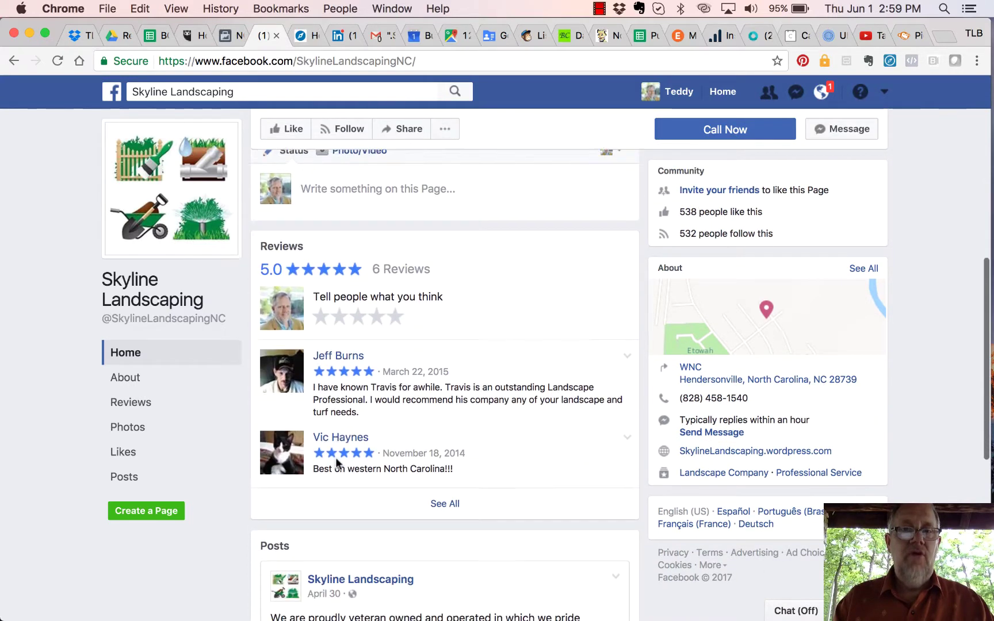
scroll(336, 463, down, 5)
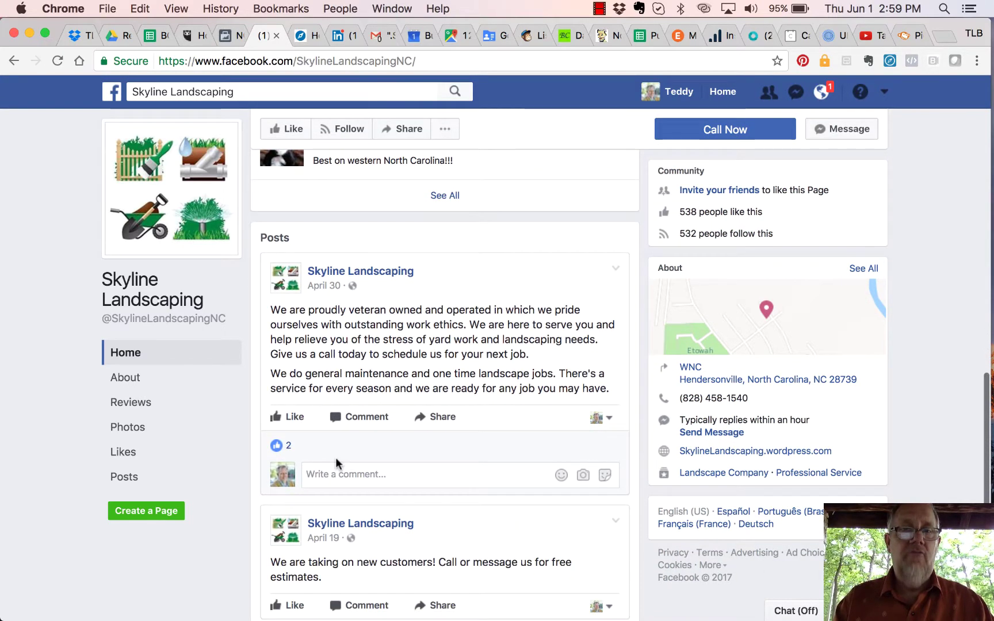
scroll(336, 458, down, 1)
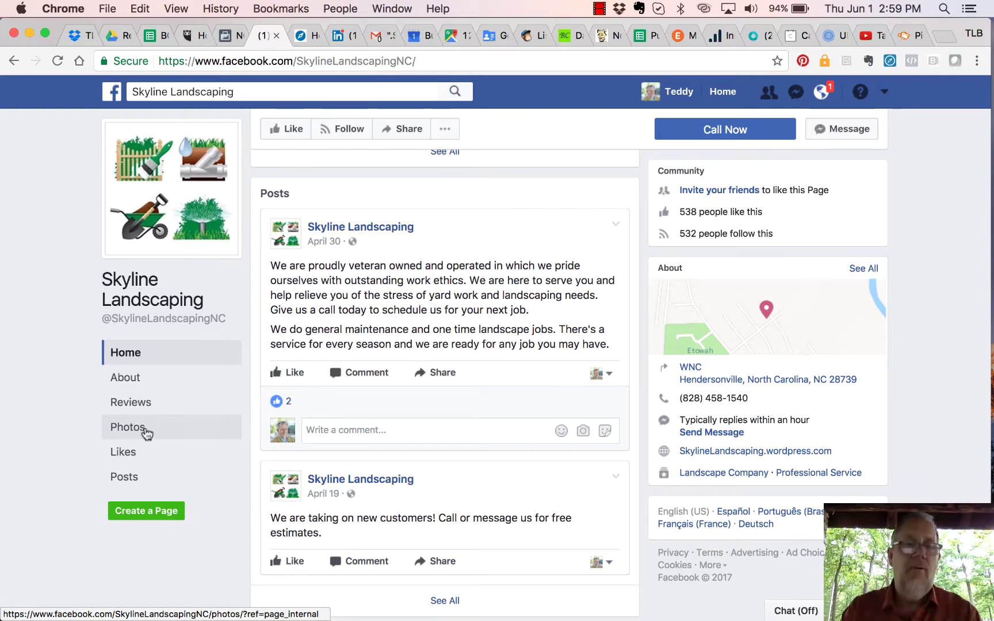
click(127, 476)
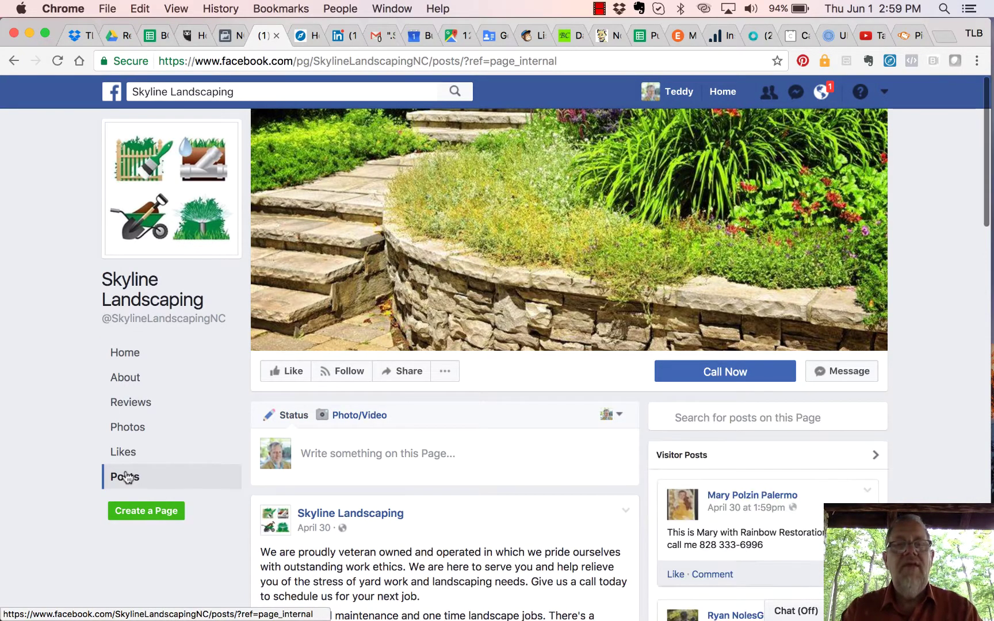
scroll(485, 486, down, 5)
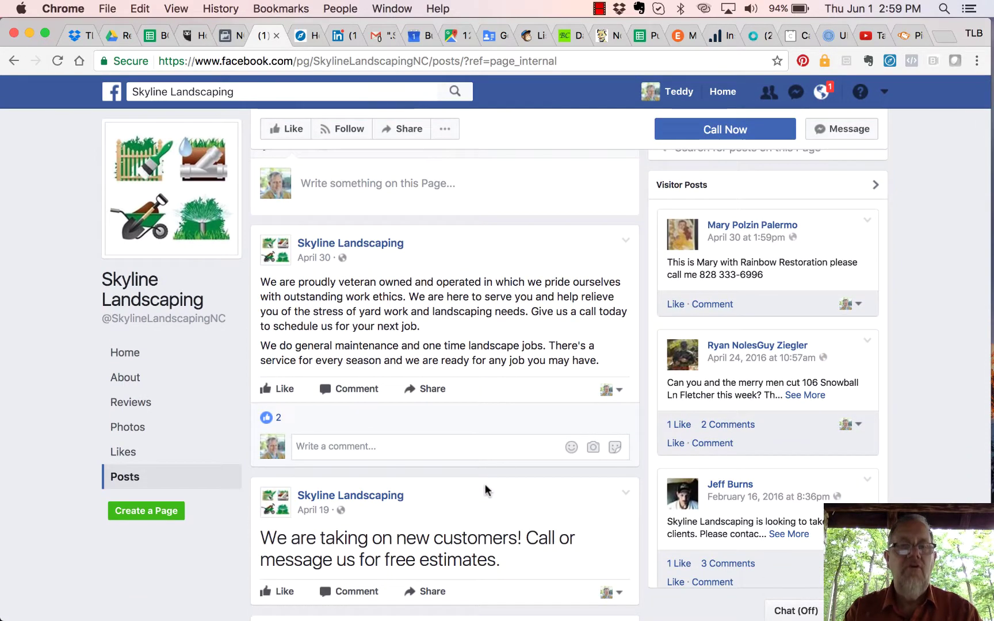
click(130, 354)
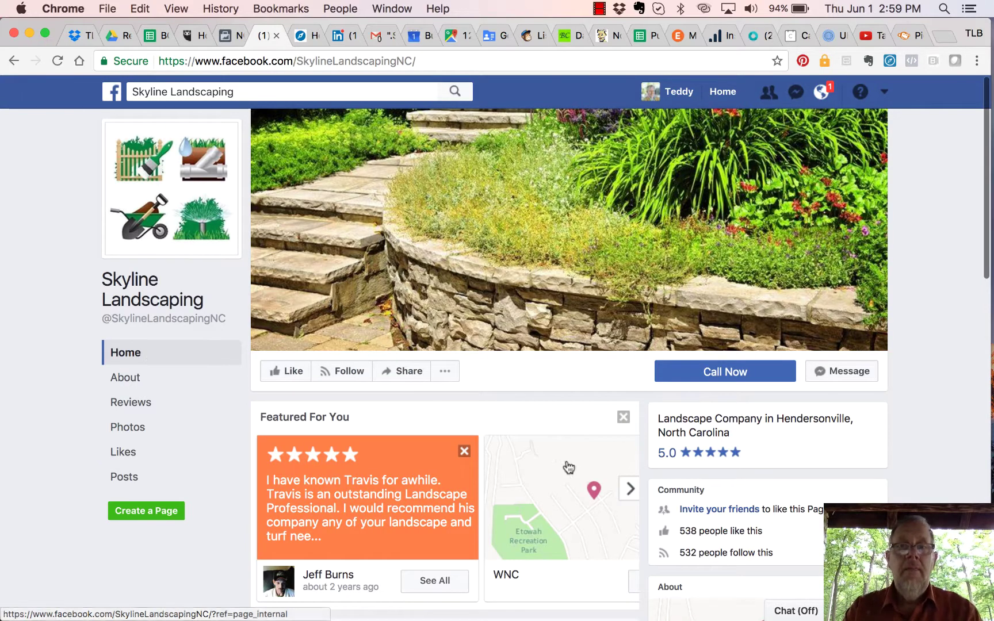
scroll(610, 512, down, 2)
scroll(611, 510, down, 2)
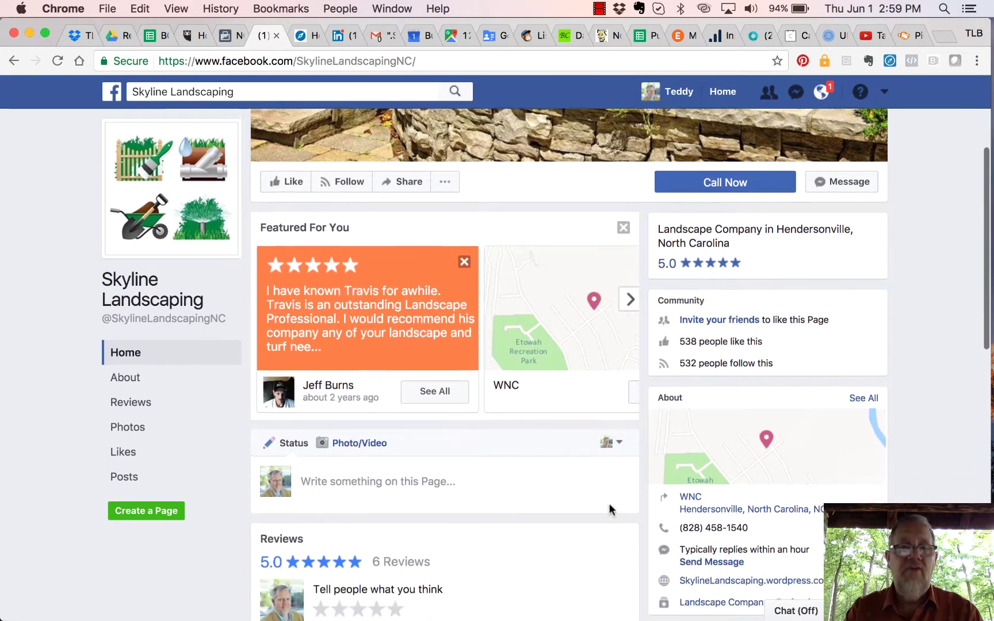
scroll(610, 508, down, 5)
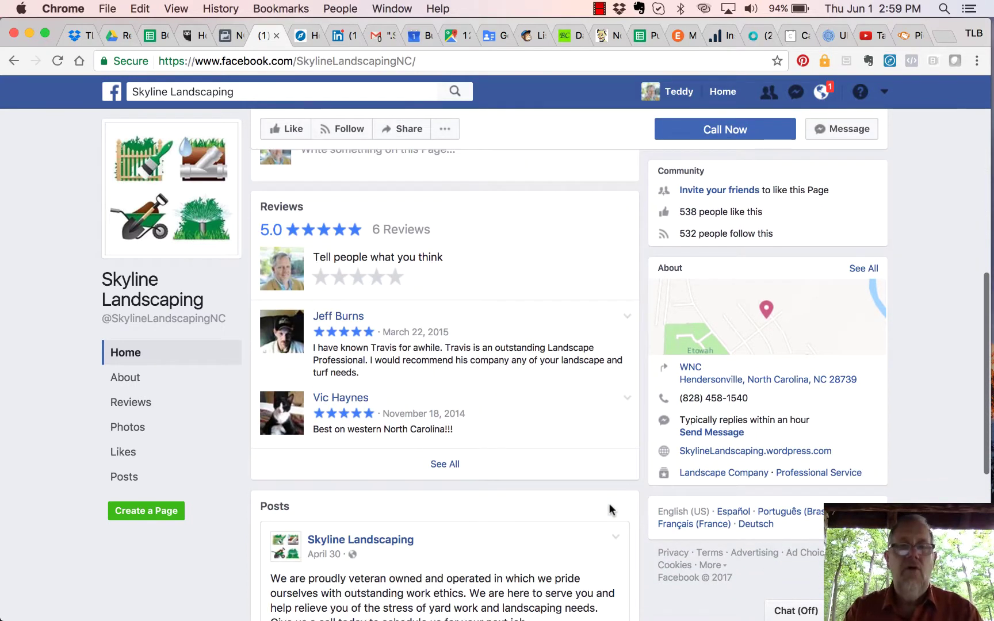
scroll(610, 509, down, 2)
scroll(610, 509, down, 1)
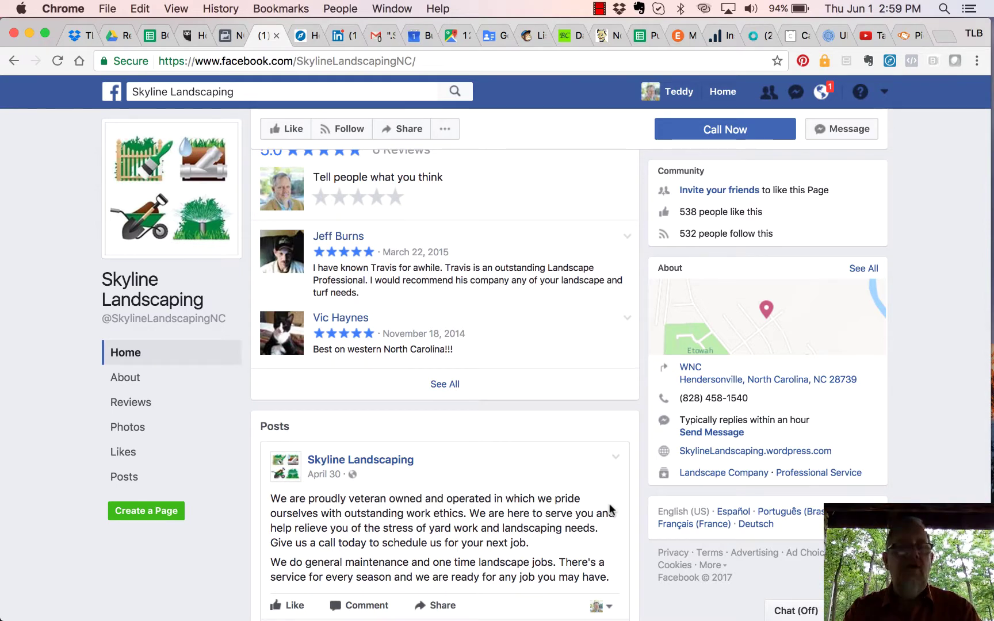
scroll(610, 505, down, 3)
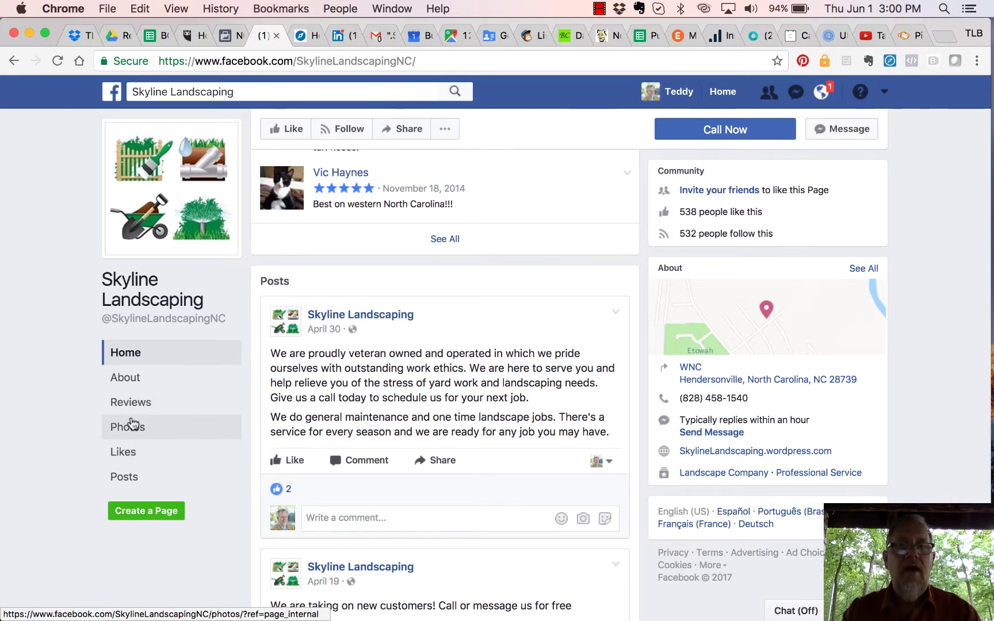
Step: Open the NCWiseman page's settings and scroll down to its tab list
click(225, 35)
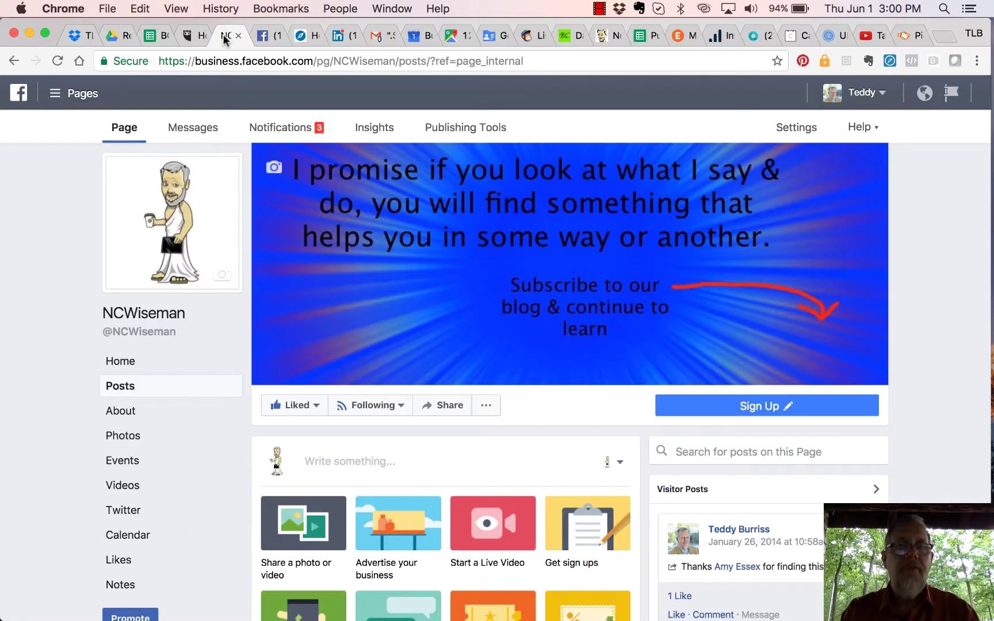
click(797, 128)
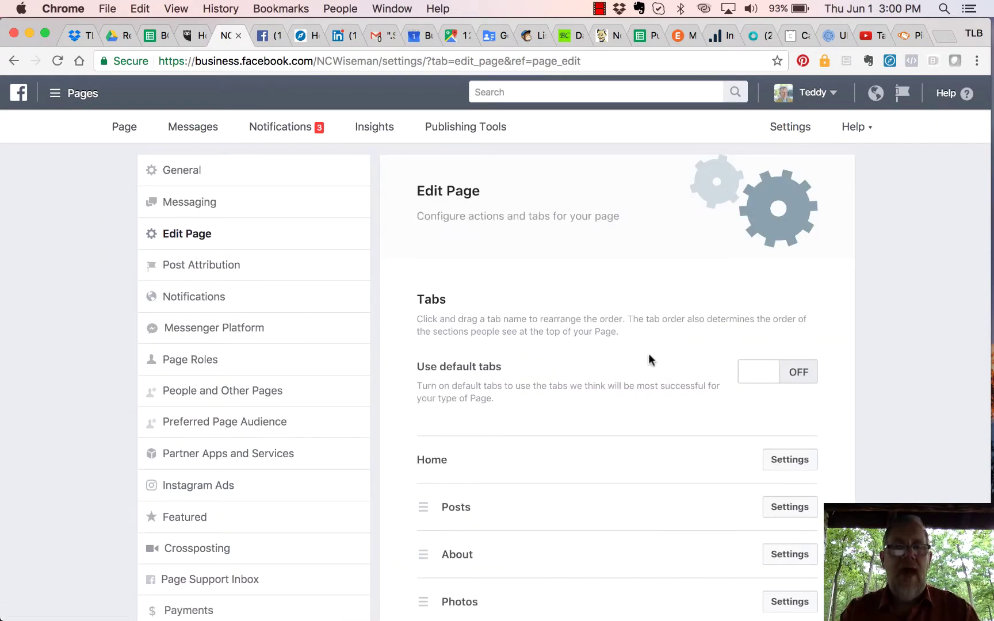
scroll(650, 360, down, 3)
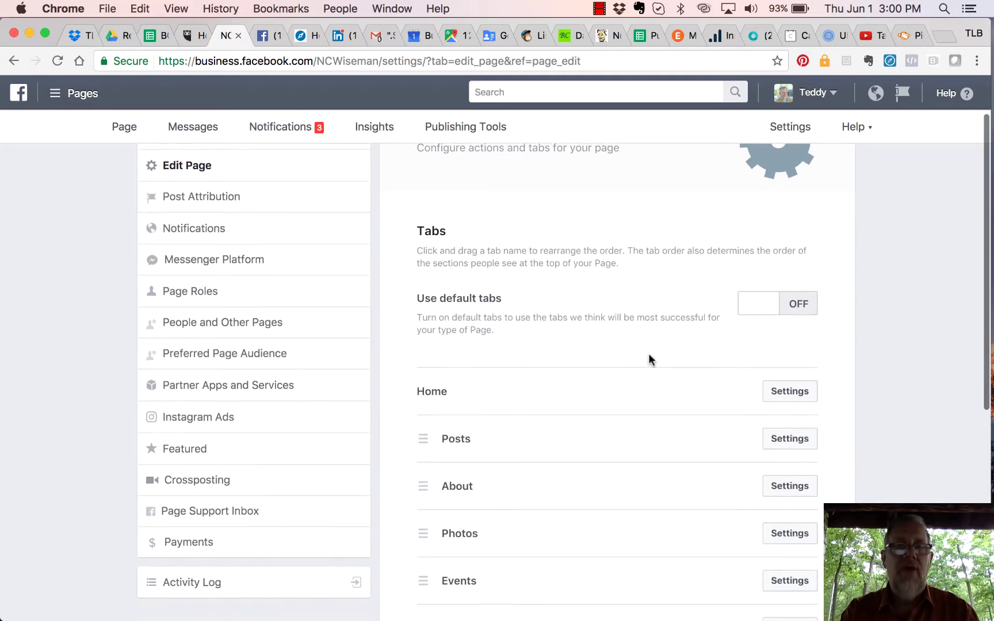
scroll(649, 359, down, 3)
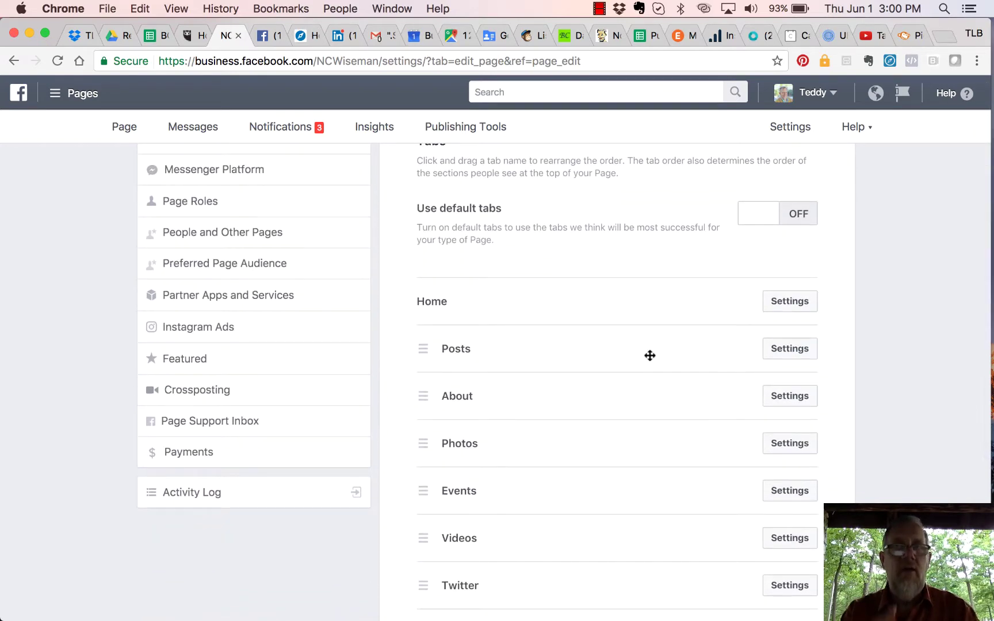
scroll(650, 355, down, 4)
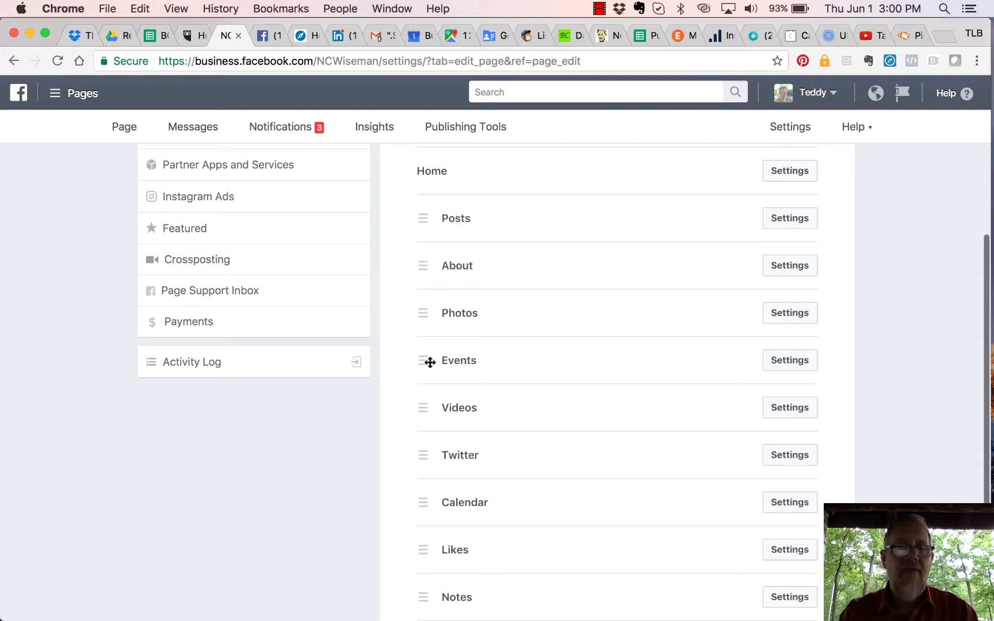
Step: Move Events directly under Posts, then Calendar directly under Events
drag(430, 363, 427, 258)
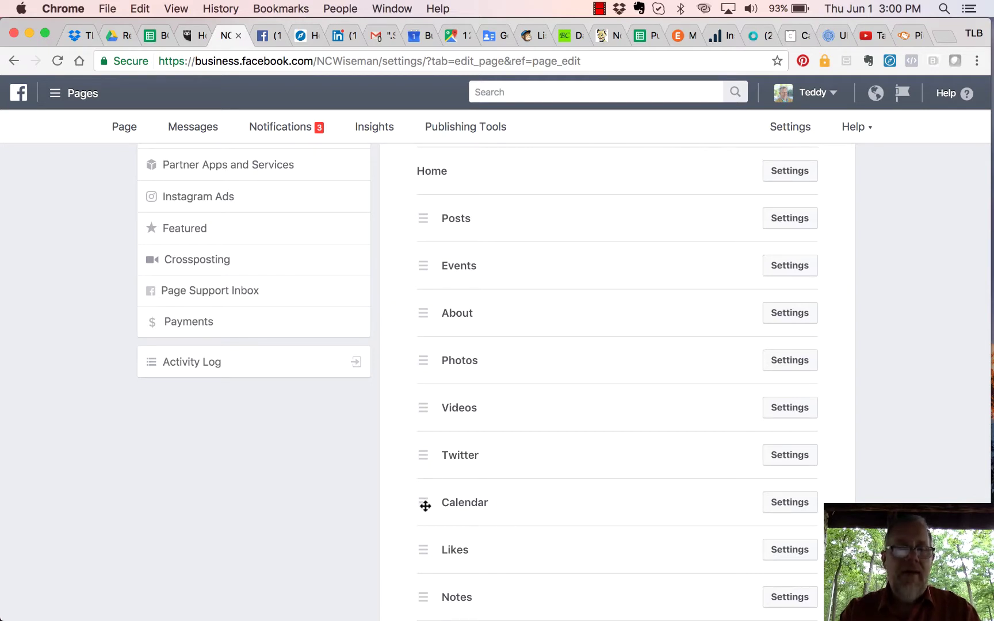
drag(425, 506, 422, 306)
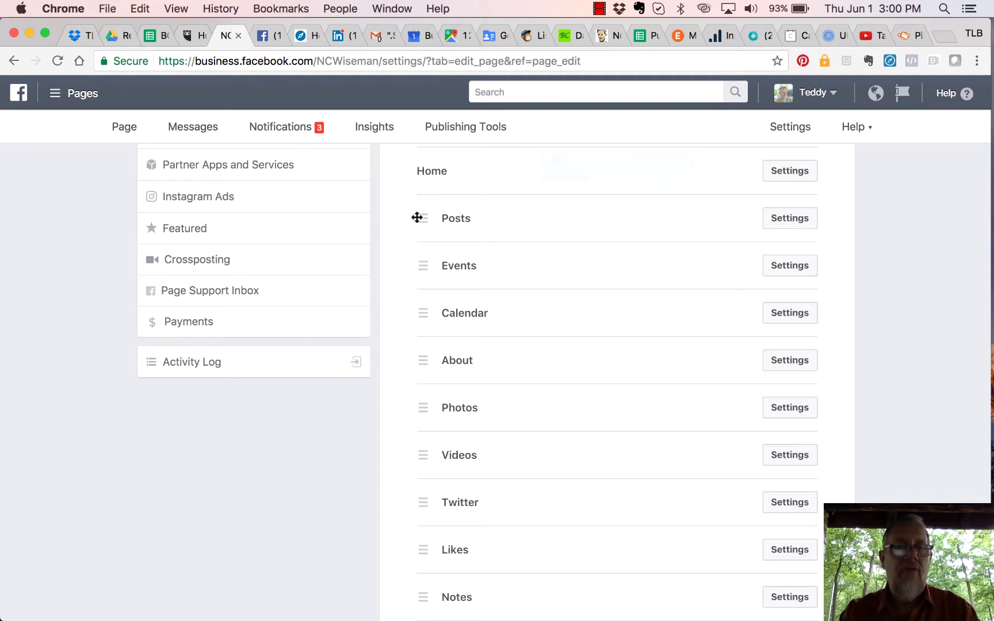
mouse_move(424, 220)
mouse_down()
mouse_move(420, 286)
mouse_move(417, 218)
mouse_up()
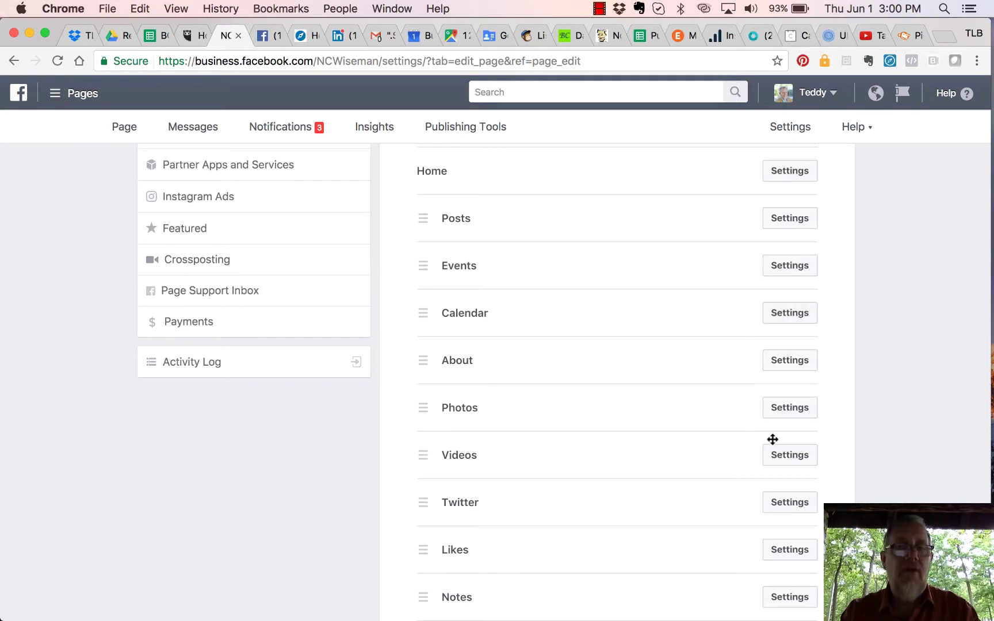
Step: Review the Twitter tab's settings, including the Show Twitter tab toggle, and cancel unchanged
scroll(727, 481, down, 3)
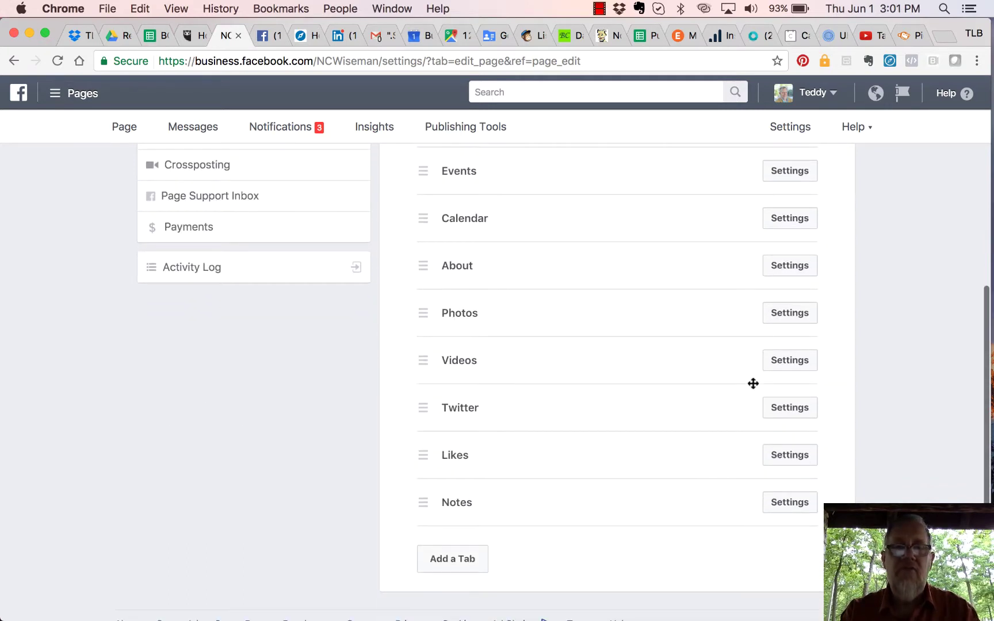
click(793, 407)
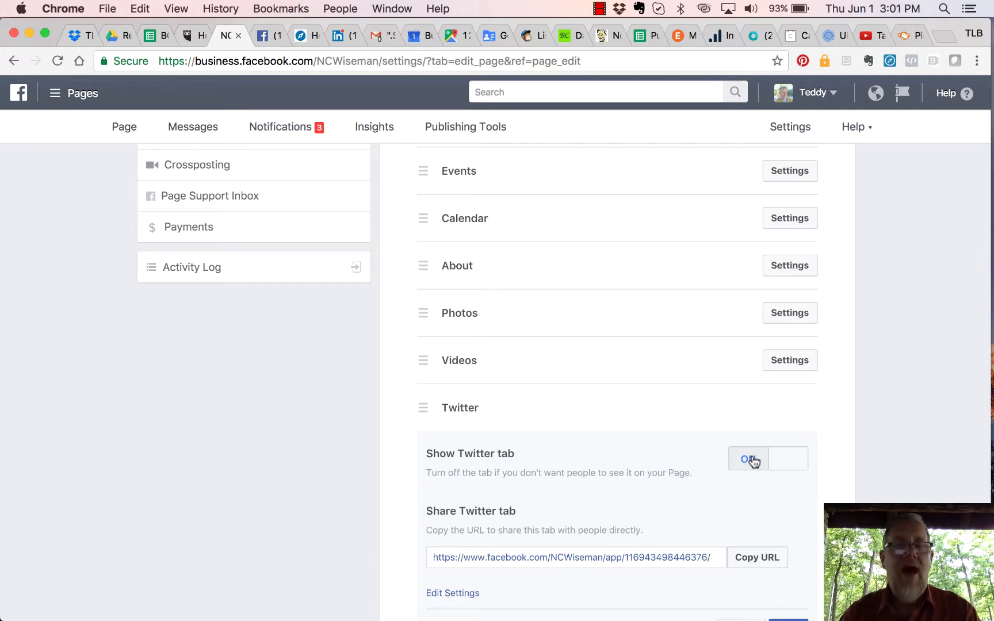
scroll(760, 485, down, 5)
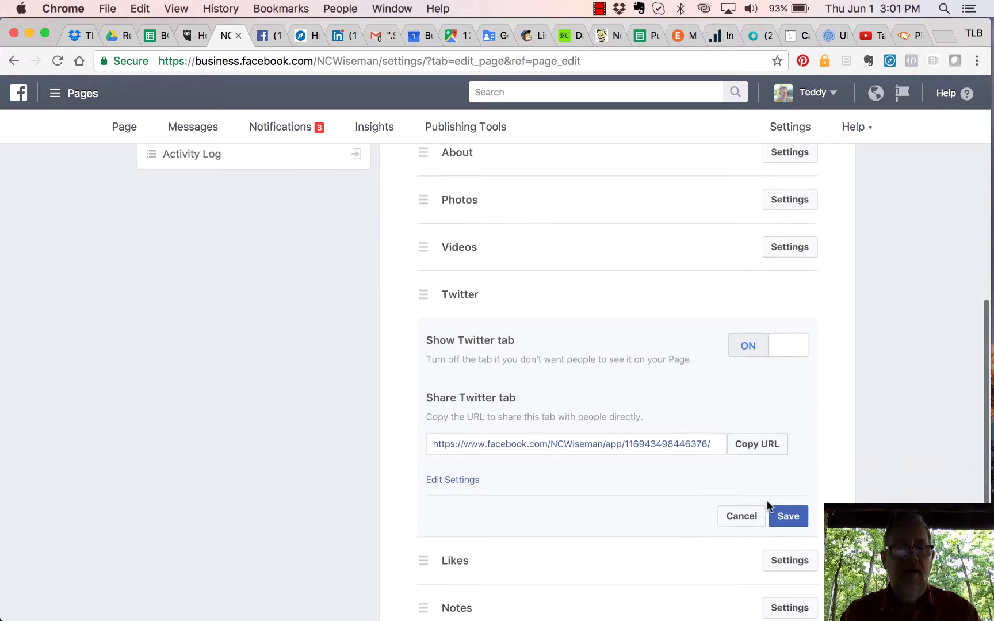
click(737, 501)
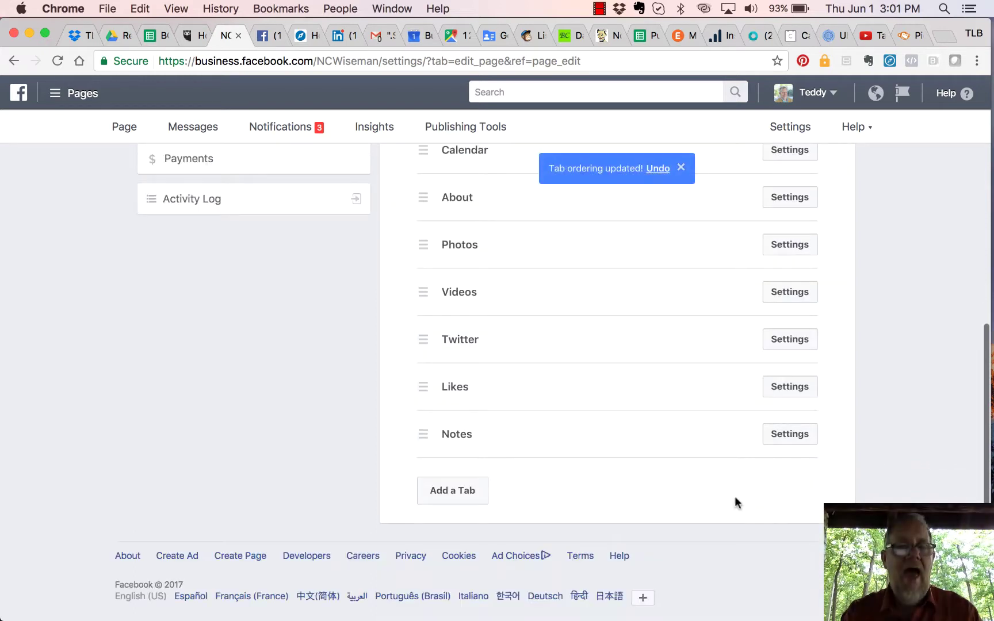
click(451, 492)
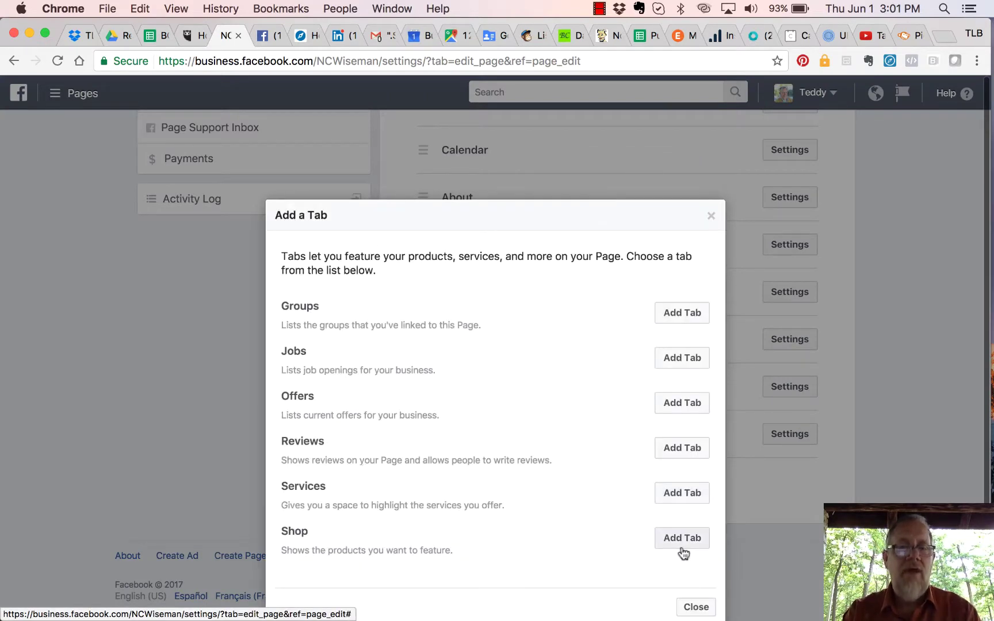
click(695, 607)
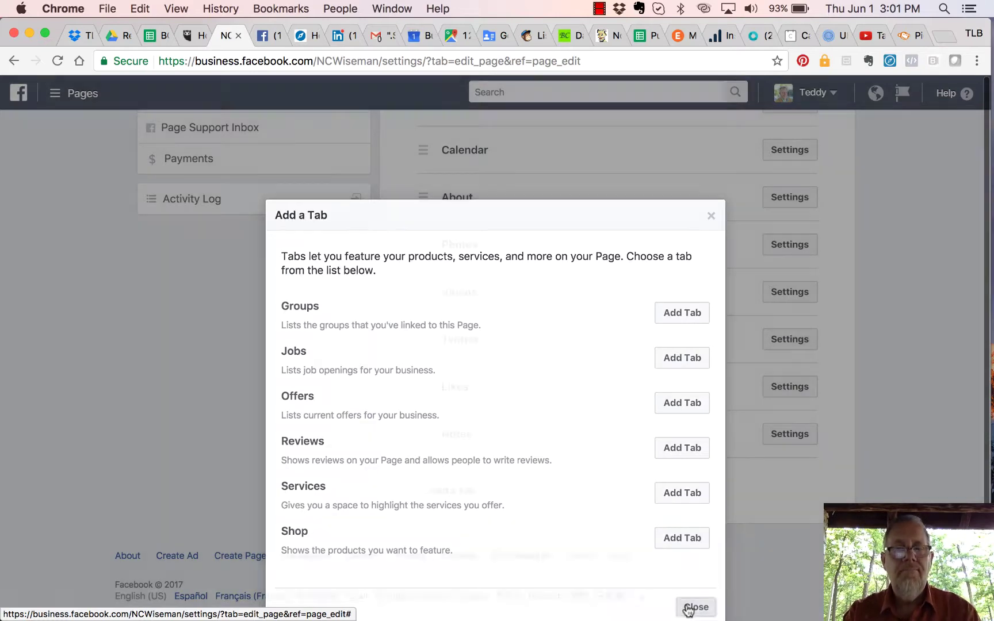
scroll(206, 230, up, 6)
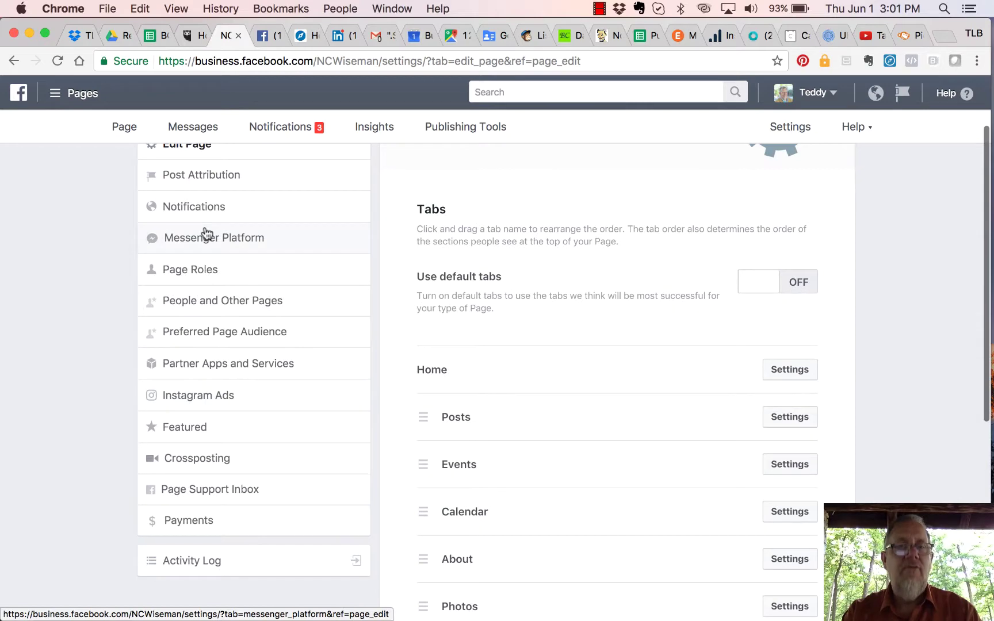
scroll(206, 230, up, 2)
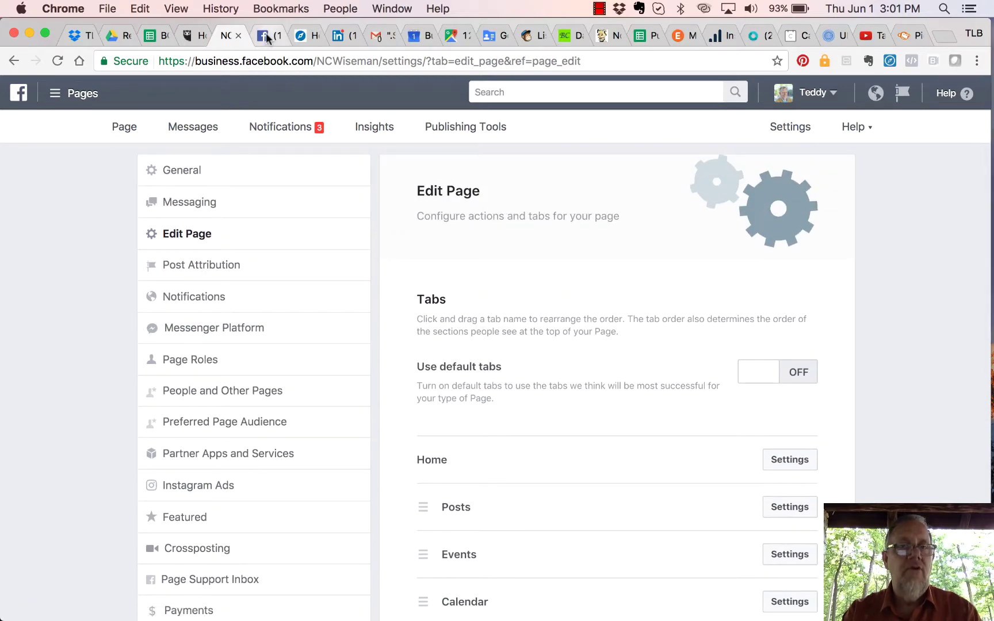
Step: Return to the Skyline Landscaping business page
click(276, 36)
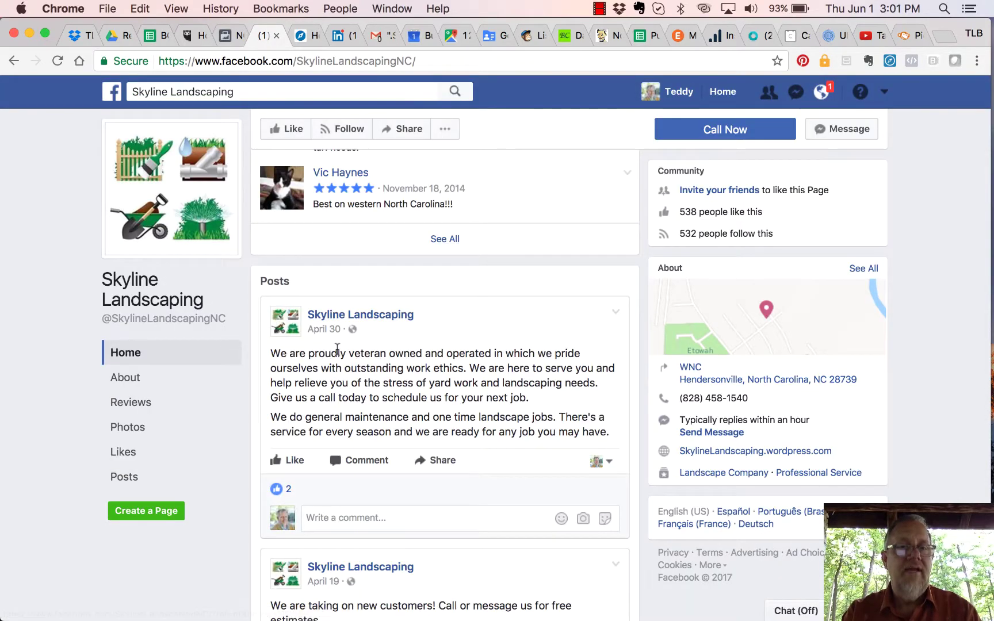